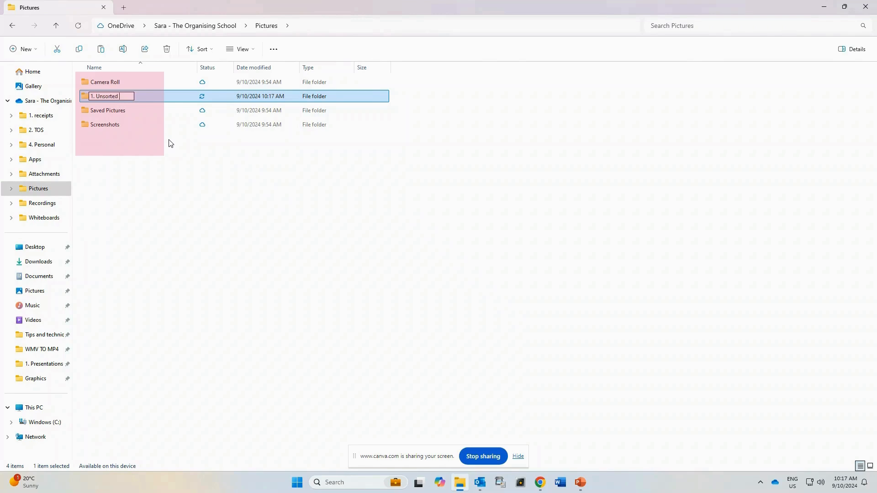
# Finish naming the new folder in Pictures "1. Unsorted photos".
pyautogui.write('photos')
pyautogui.press('Return')
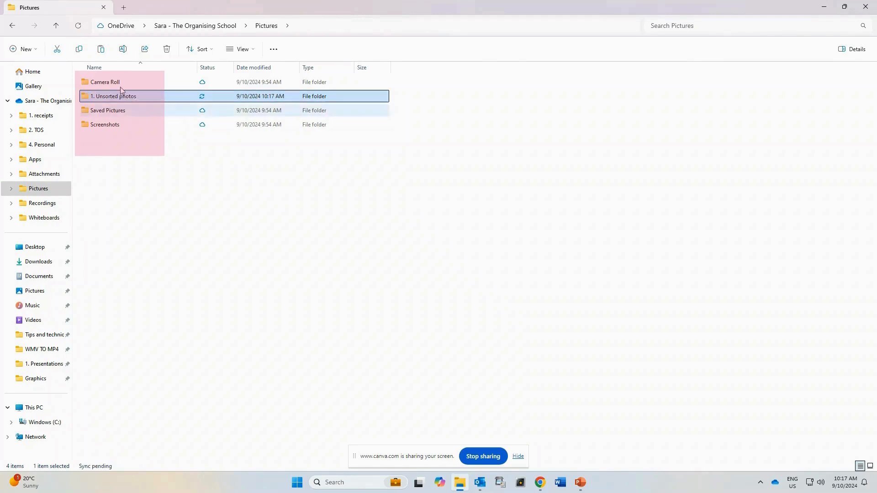
# Create a second folder in Pictures named "2. Organised photos".
pyautogui.click(28, 50)
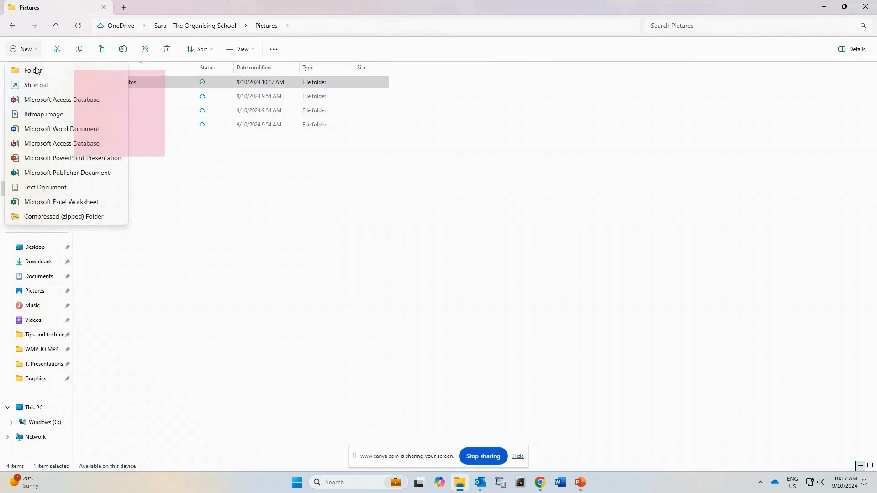
pyautogui.click(35, 70)
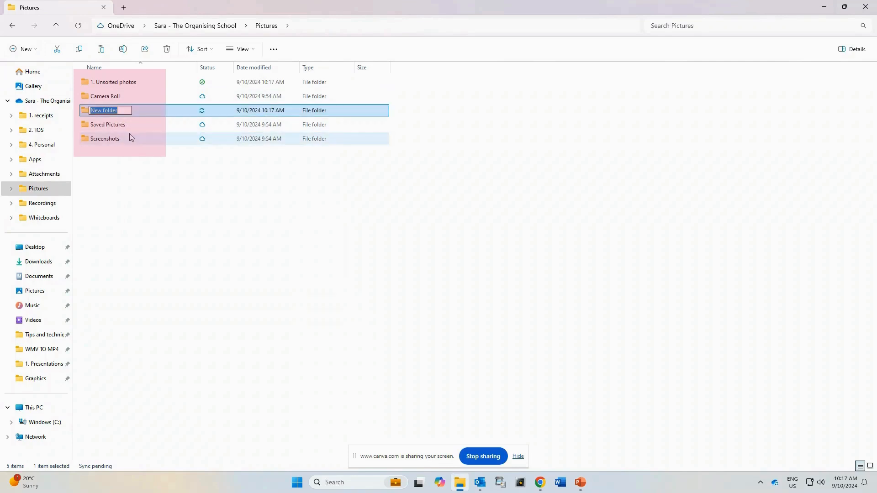
pyautogui.write('2.')
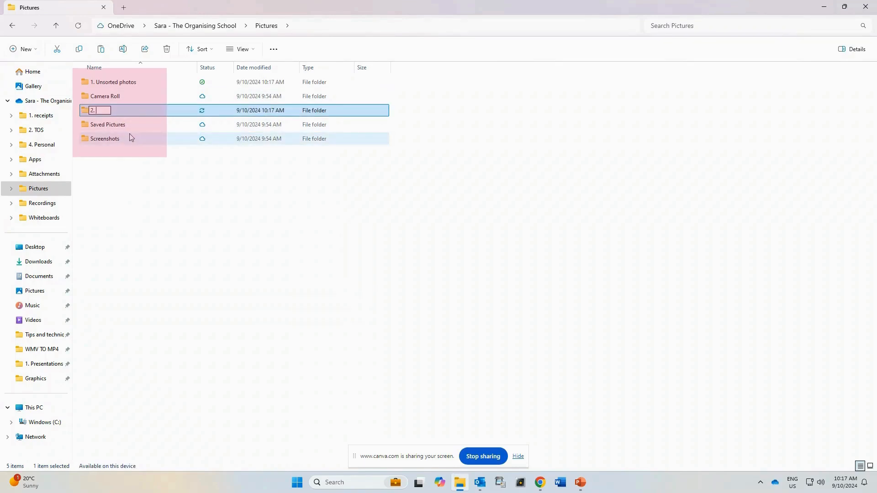
pyautogui.write(' Organised ph')
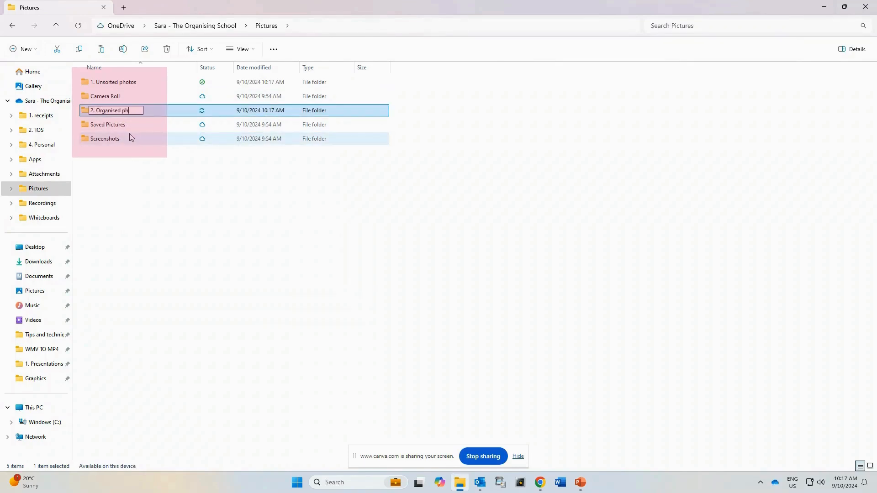
pyautogui.write('otos')
pyautogui.press('Return')
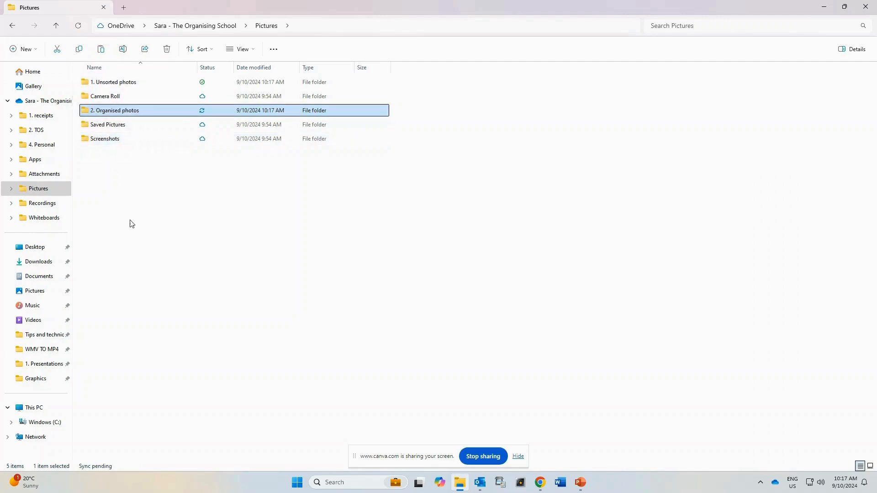
pyautogui.click(135, 234)
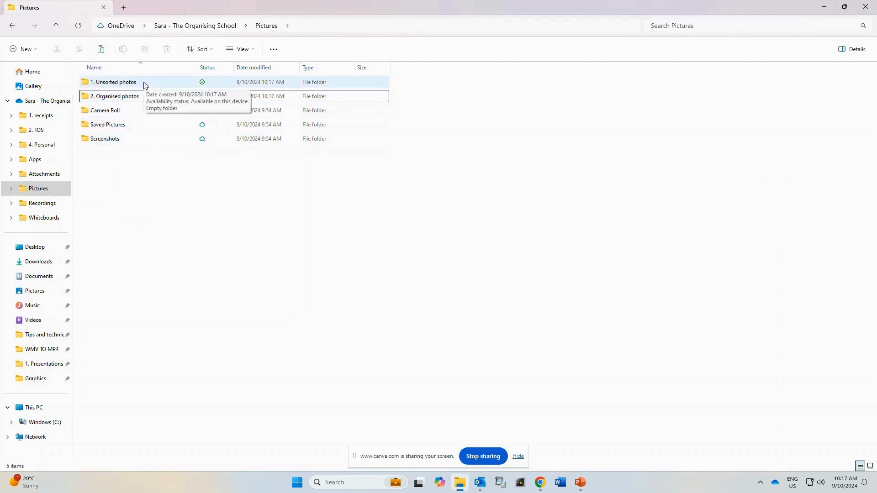
# Open the "1. Unsorted photos" folder and paste the copied photos into it.
pyautogui.doubleClick(144, 85)
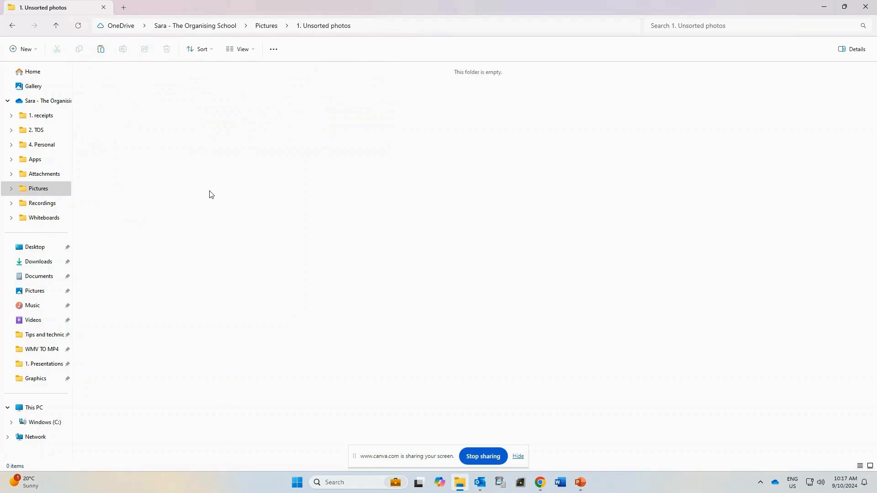
pyautogui.hotkey('ctrl', 'v')
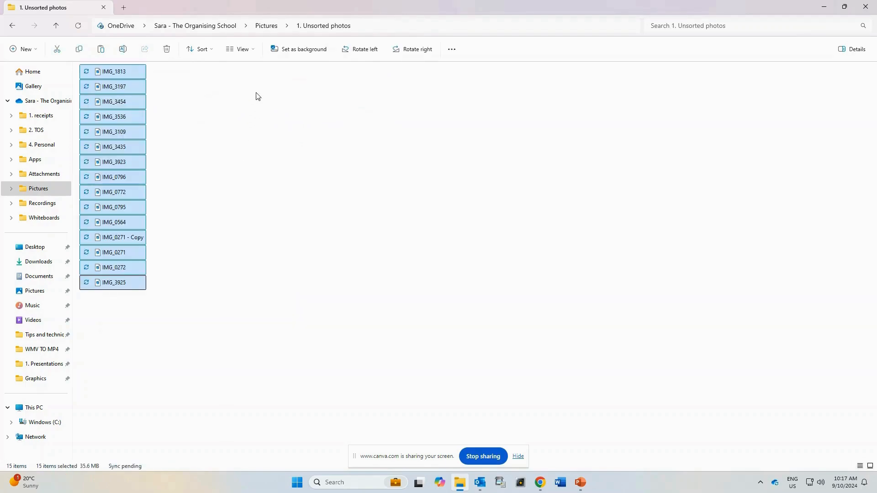
pyautogui.click(241, 91)
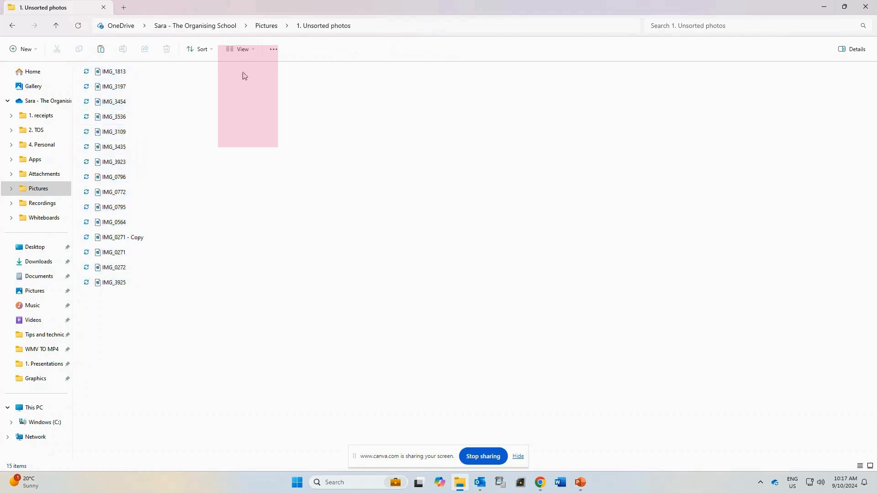
# Switch the folder to Details view and reverse the date modified sort order, returning it to oldest first.
pyautogui.click(251, 53)
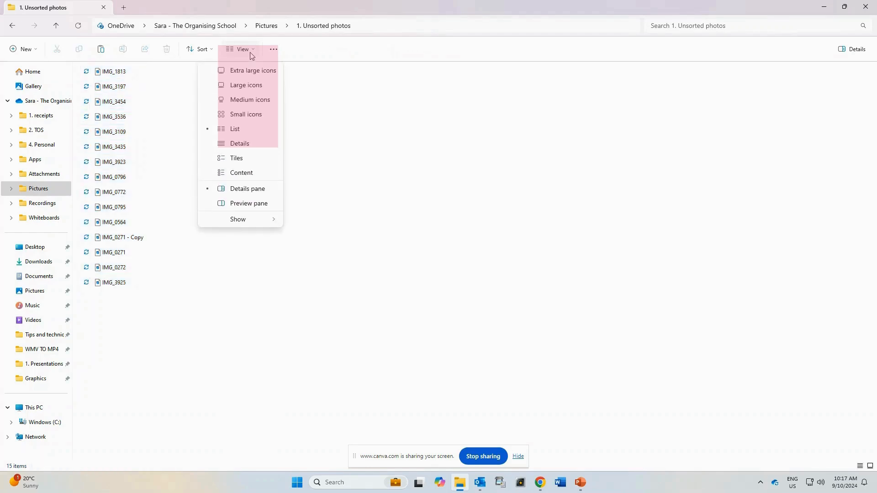
pyautogui.click(244, 145)
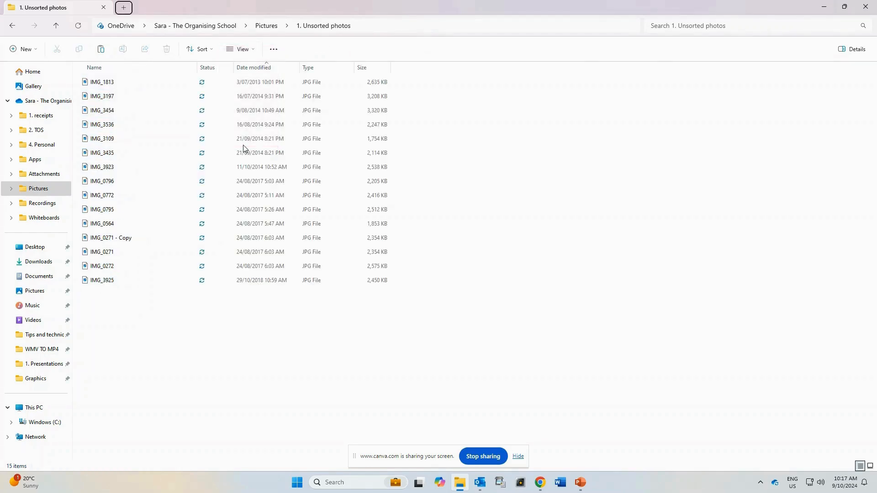
pyautogui.click(259, 67)
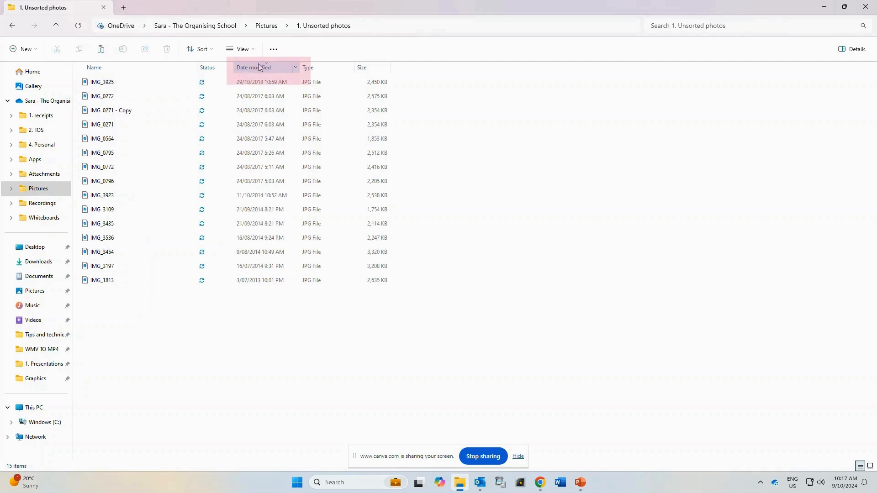
pyautogui.click(258, 67)
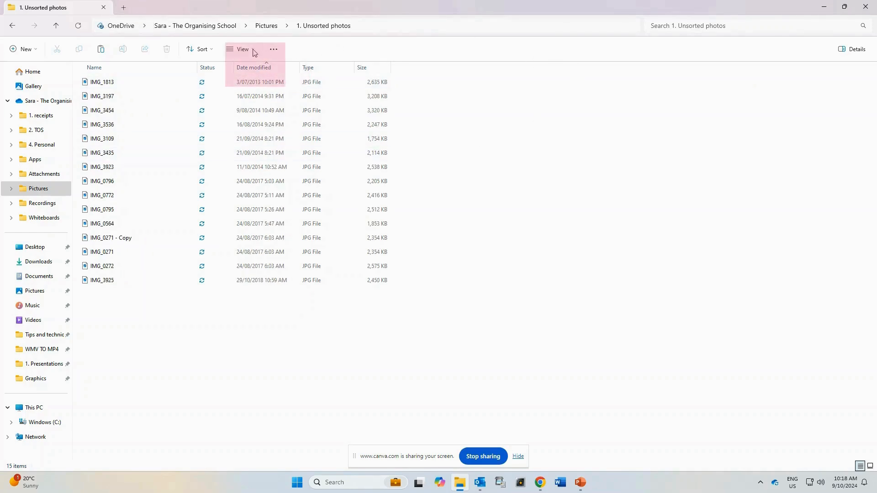
# Display the photos as extra large icons, and restore the window to a smaller size at the upper edge of the desktop.
pyautogui.click(254, 50)
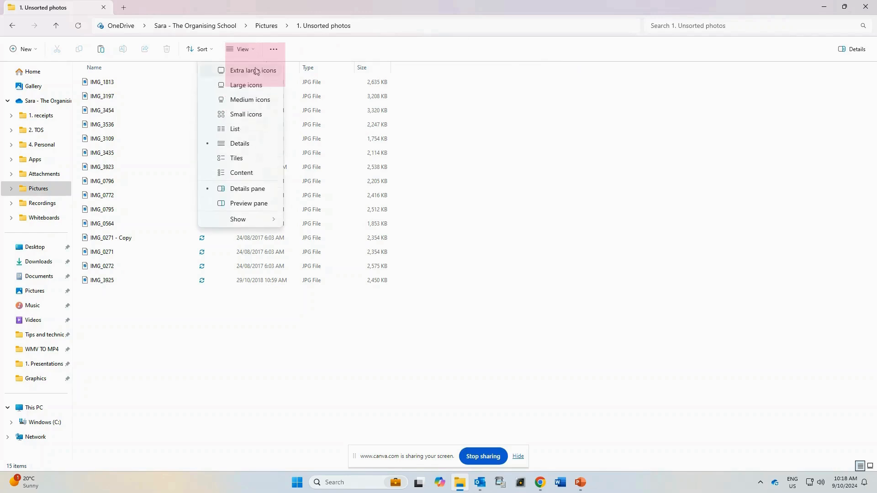
pyautogui.click(256, 71)
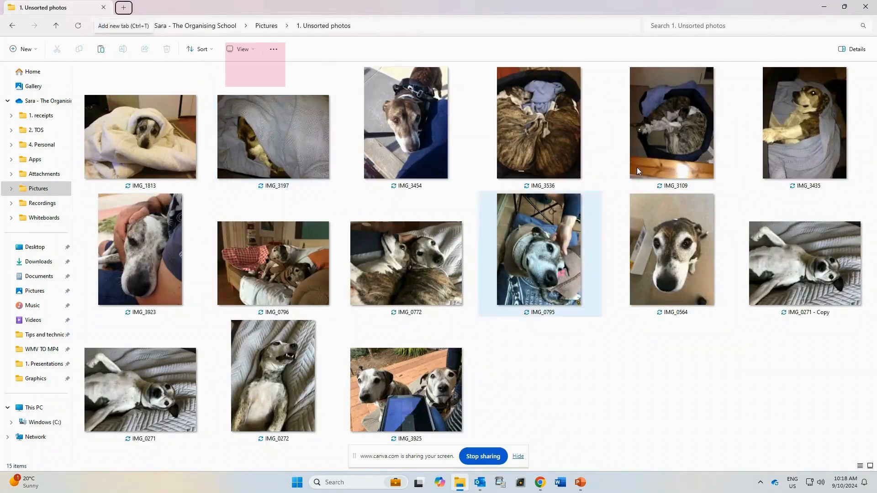
pyautogui.moveTo(846, 8)
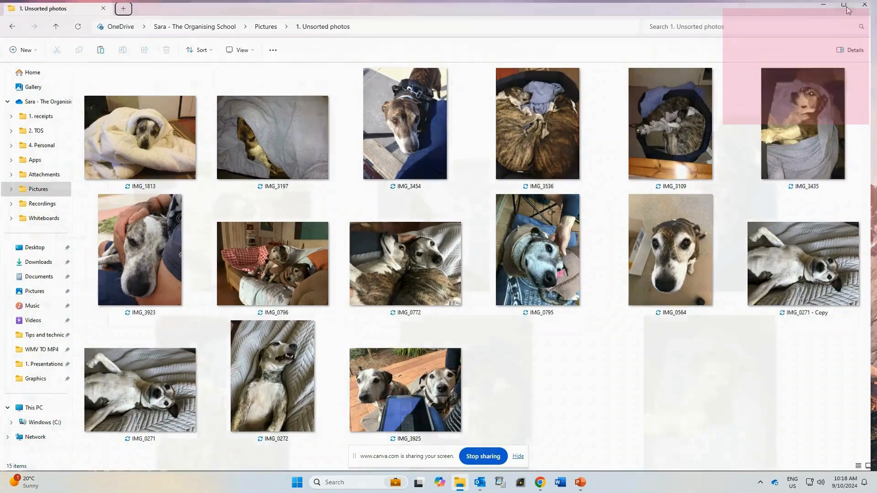
pyautogui.click(845, 7)
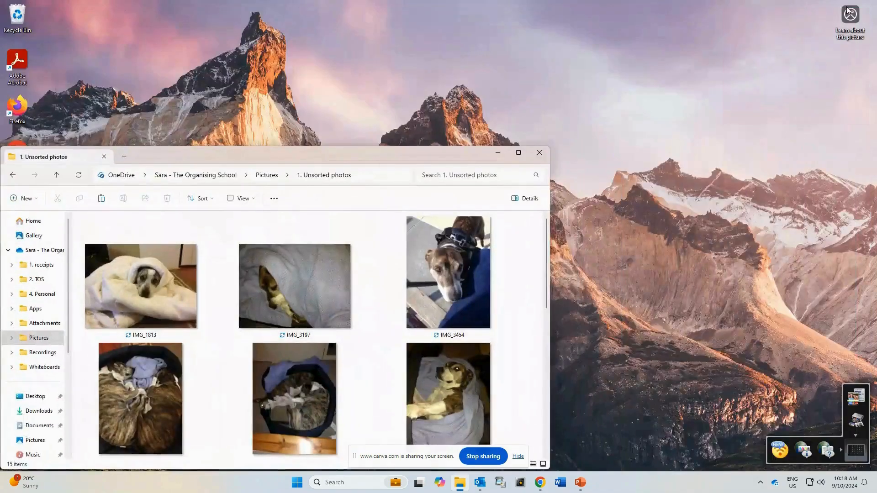
pyautogui.moveTo(421, 147); pyautogui.dragTo(417, 4)
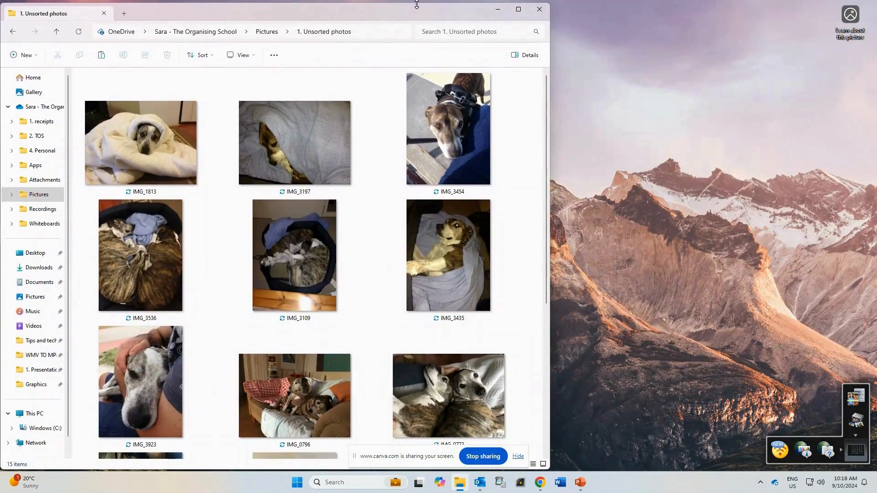
# Open a second File Explorer window and go to the "1. Unsorted photos" folder in the OneDrive Pictures folder.
pyautogui.click(337, 485)
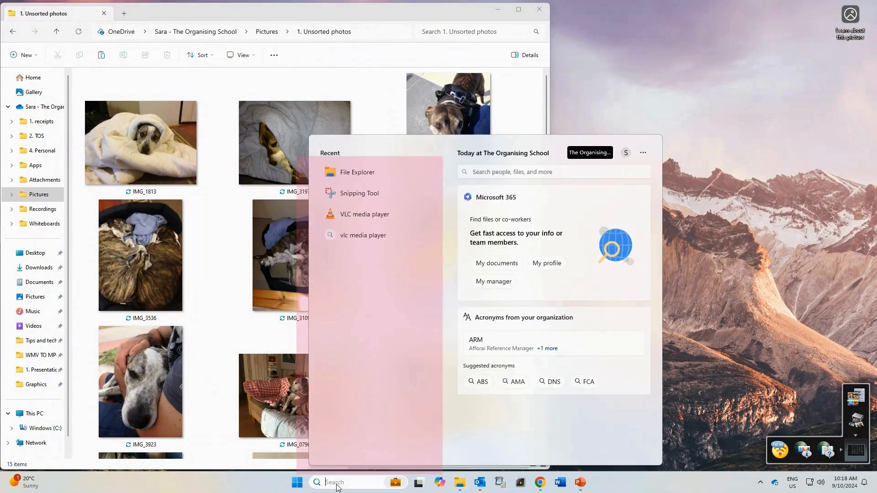
pyautogui.click(362, 174)
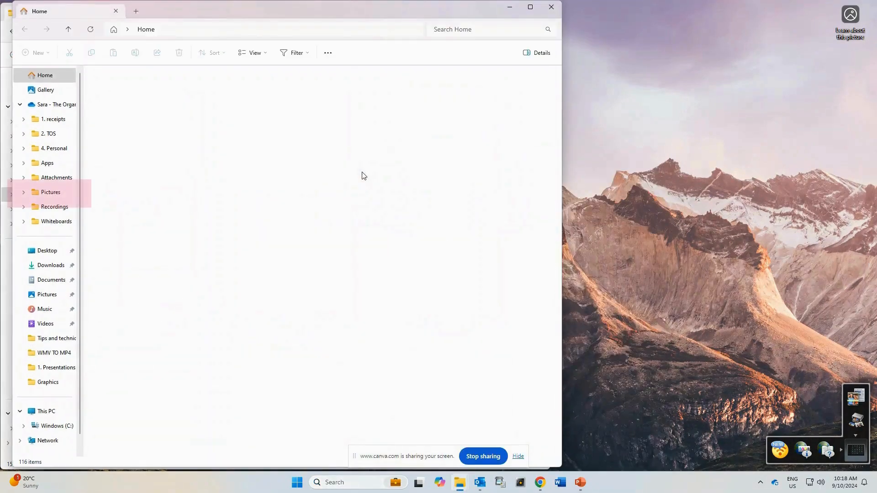
pyautogui.click(58, 195)
pyautogui.click(154, 90)
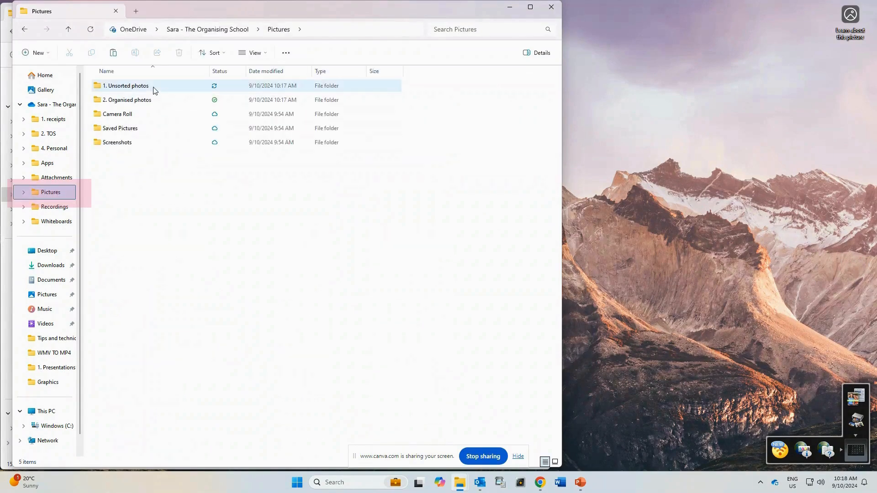
pyautogui.doubleClick(154, 90)
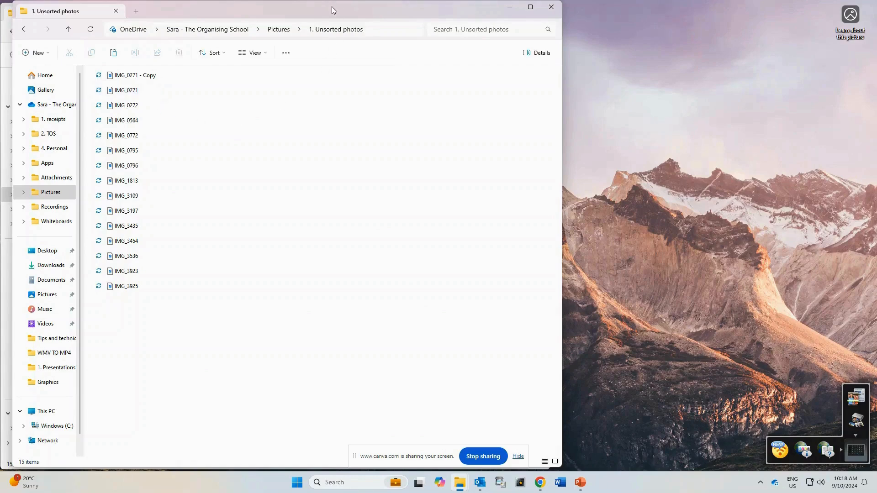
# Arrange the two File Explorer windows side by side, resizing both so that each fills about half the screen.
pyautogui.moveTo(332, 6); pyautogui.dragTo(649, 7)
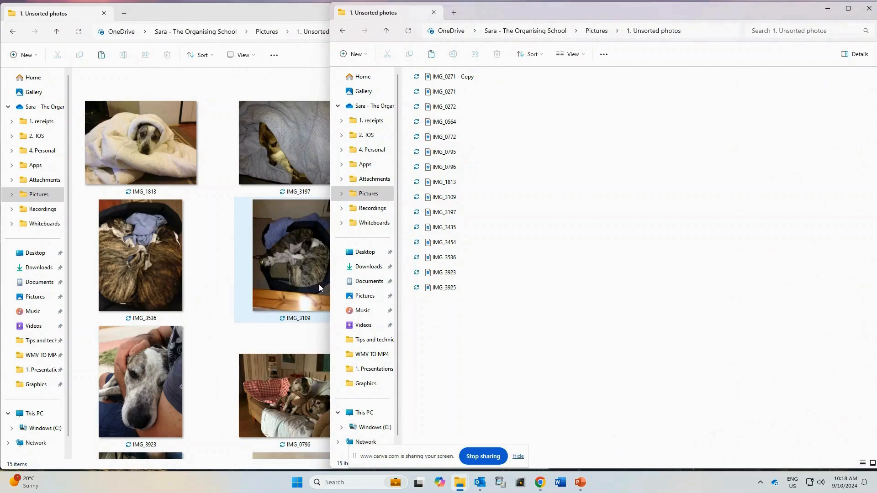
pyautogui.moveTo(327, 299); pyautogui.dragTo(457, 305)
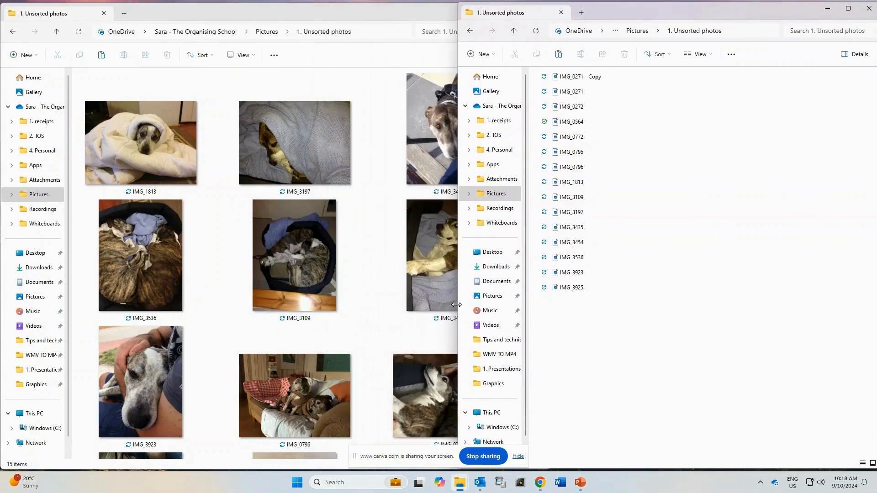
pyautogui.click(360, 281)
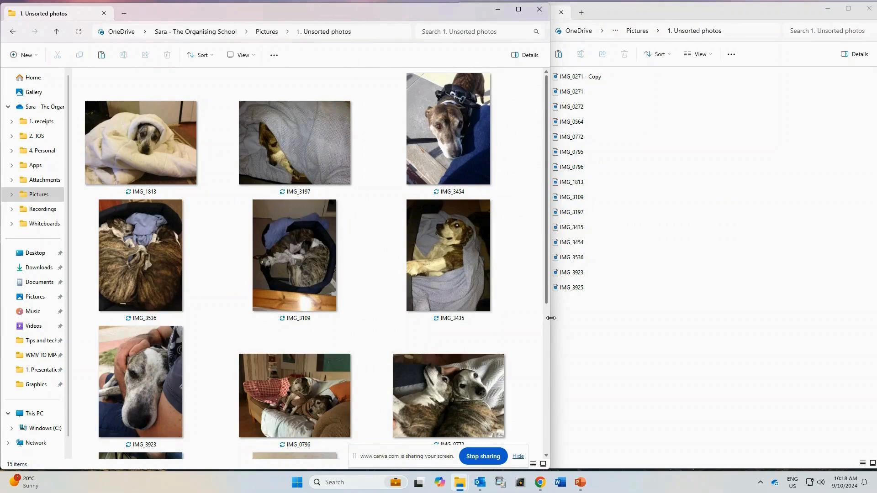
pyautogui.moveTo(550, 321); pyautogui.dragTo(455, 338)
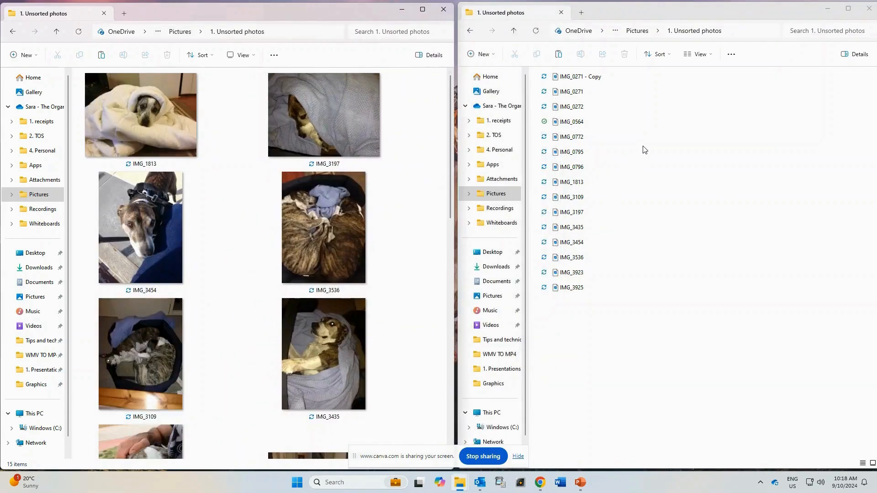
# Create a folder named "PR-pets-Jessie & Rocky" inside "1. Unsorted photos" using the list-view window.
pyautogui.click(482, 55)
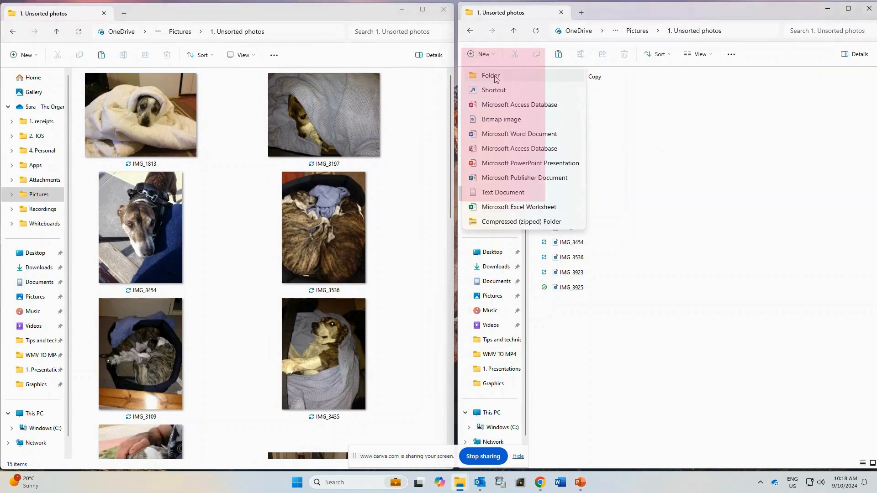
pyautogui.click(496, 79)
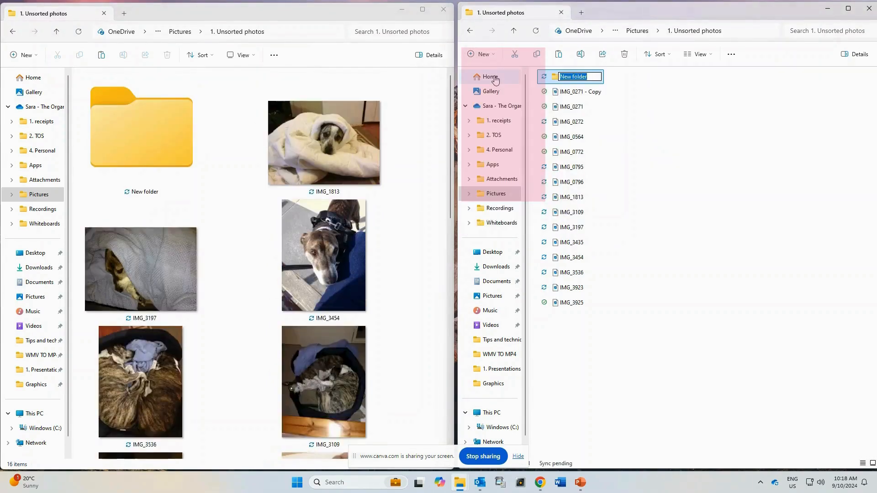
pyautogui.write('PR')
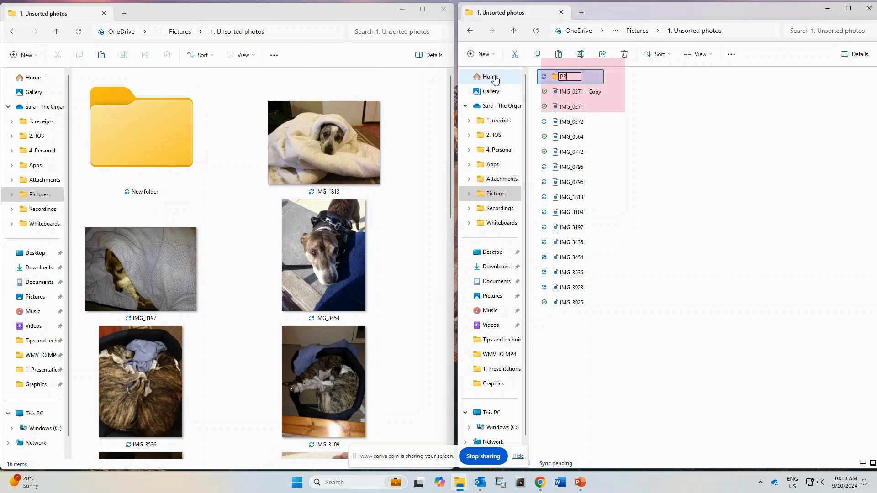
pyautogui.write('-pets-Jessie &')
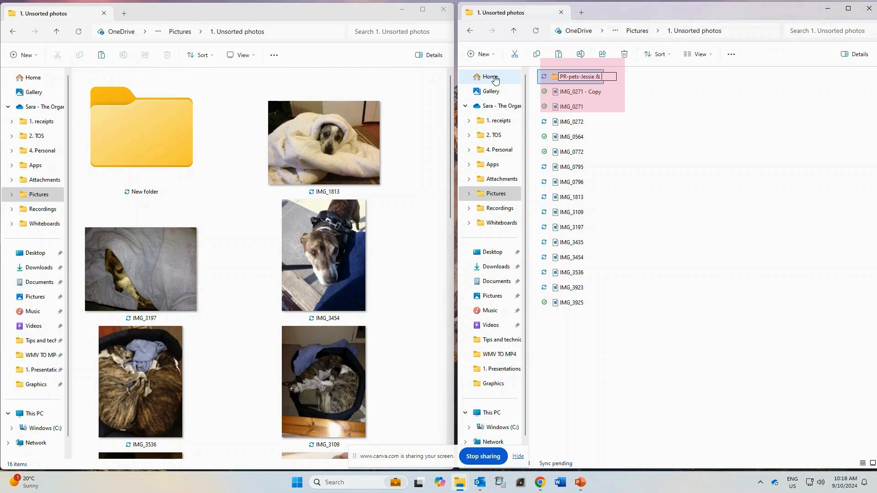
pyautogui.write(' Rocky')
pyautogui.press('Return')
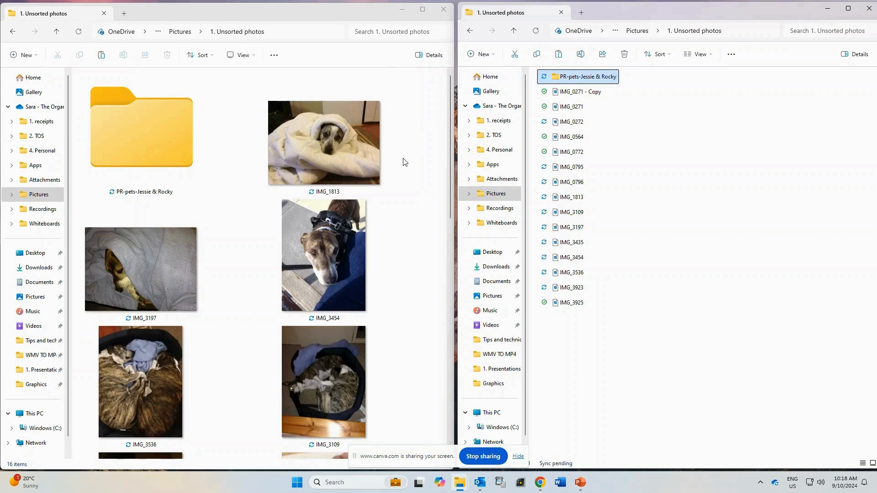
# Move IMG_1813, and the group of photos from IMG_3197 through IMG_0564, into the "PR-pets-Jessie & Rocky" folder.
pyautogui.moveTo(346, 164); pyautogui.dragTo(567, 77)
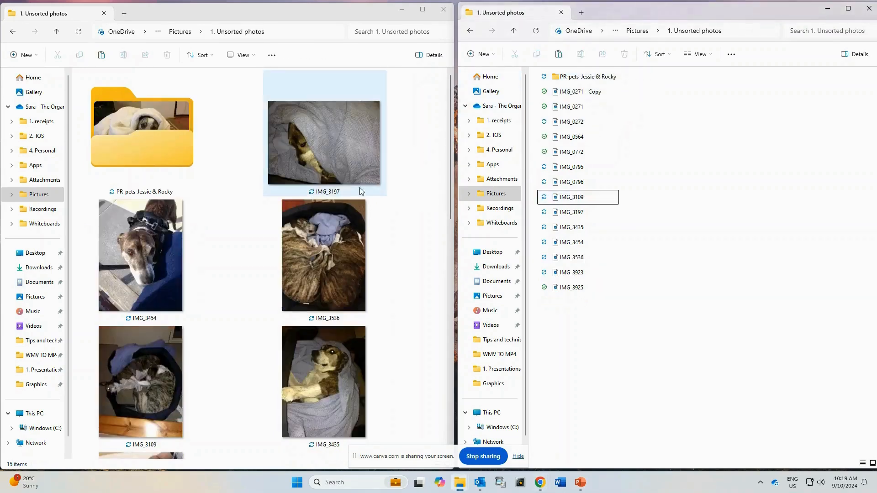
pyautogui.click(344, 176)
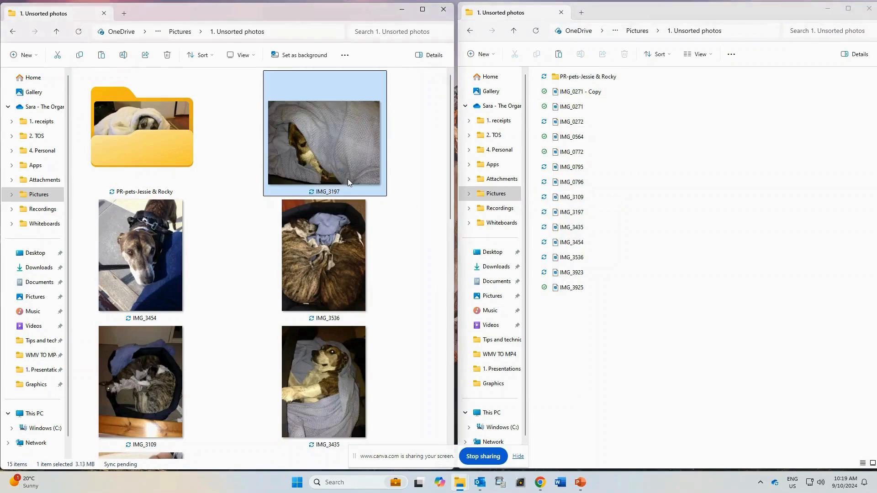
pyautogui.scroll(-5, 348, 179)
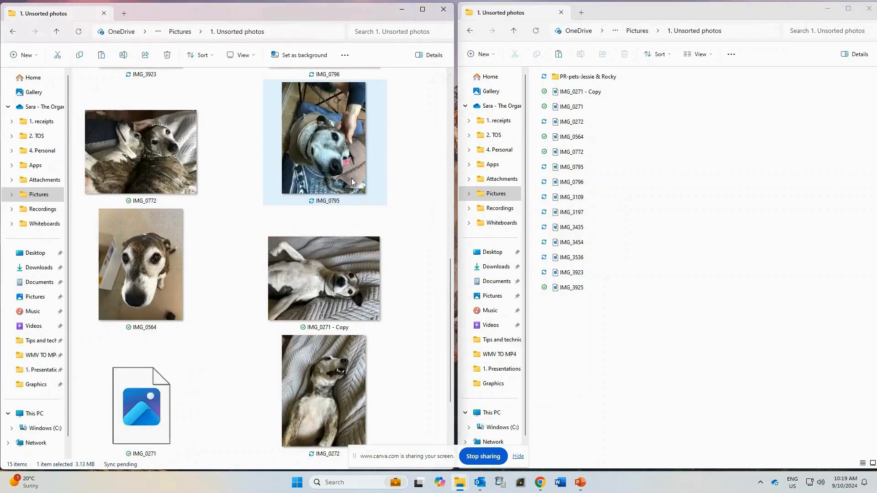
pyautogui.keyDown('shift'); pyautogui.click(141, 259); pyautogui.keyUp('shift')
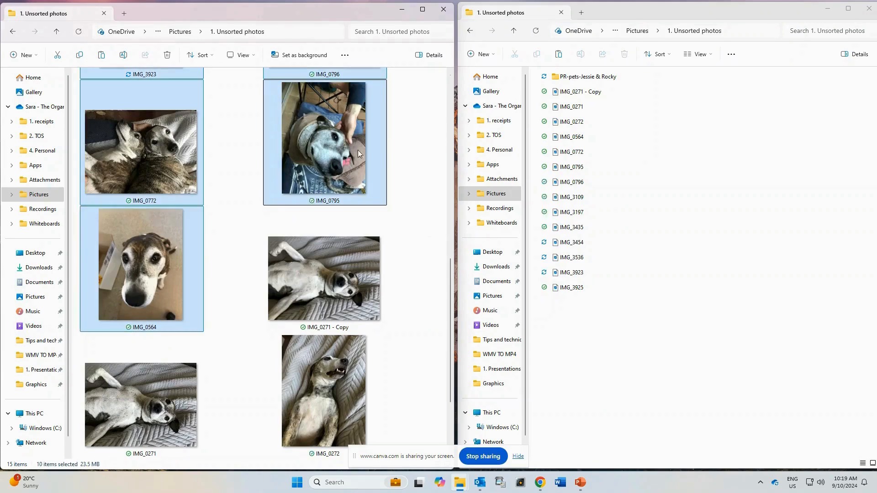
pyautogui.moveTo(358, 150); pyautogui.dragTo(580, 76)
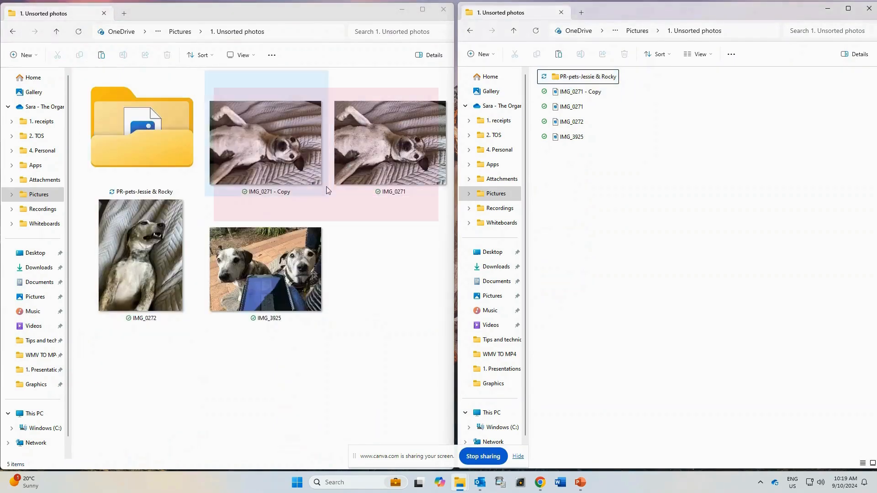
# Delete the duplicate "IMG_0271 - Copy" and move IMG_0271, IMG_0272 and IMG_3925 into the "PR-pets-Jessie & Rocky" folder.
pyautogui.click(301, 176)
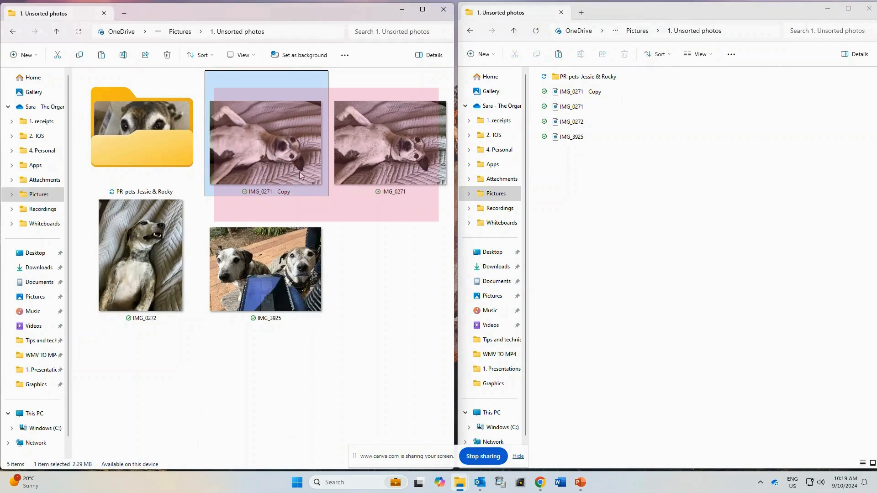
pyautogui.press('Delete')
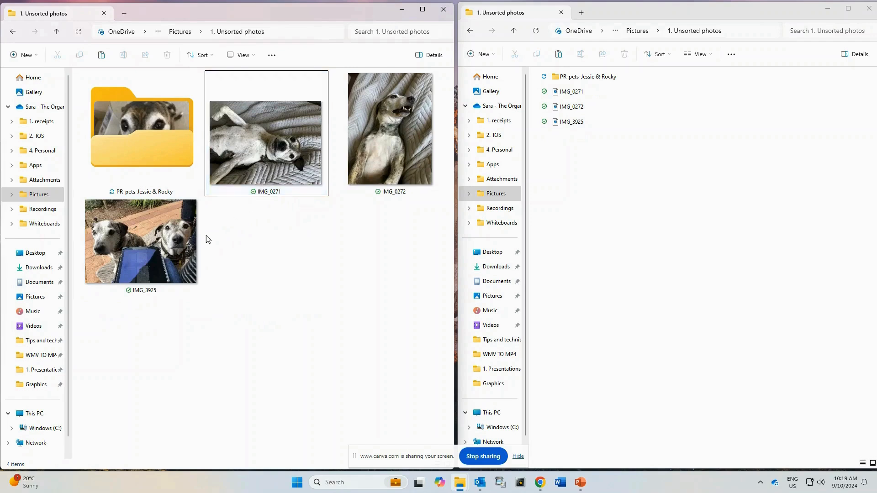
pyautogui.click(275, 147)
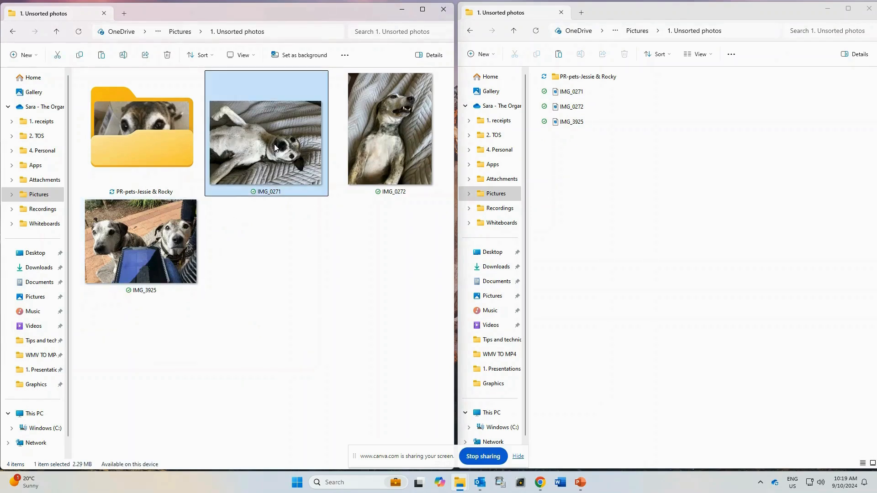
pyautogui.keyDown('shift'); pyautogui.click(187, 234); pyautogui.keyUp('shift')
pyautogui.moveTo(279, 176); pyautogui.dragTo(572, 81)
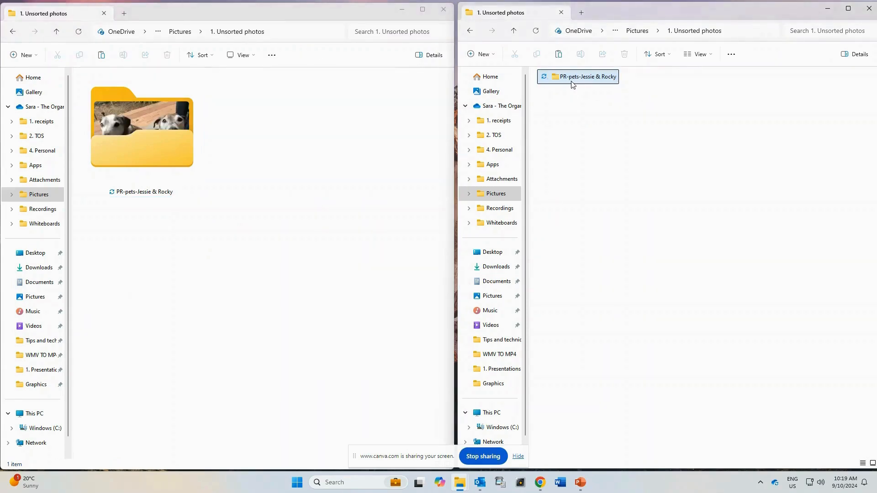
# Create a folder named "TR-2018 01-Sydney" inside "1. Unsorted photos".
pyautogui.click(478, 55)
pyautogui.click(530, 76)
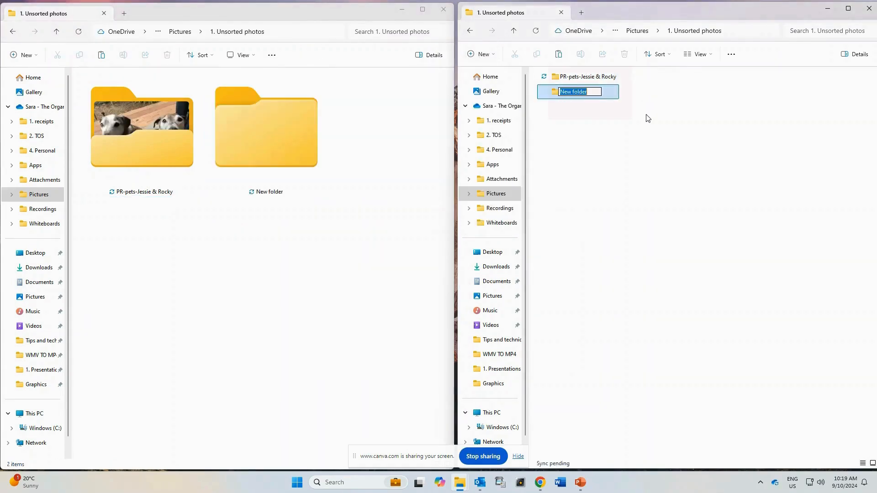
pyautogui.write('T')
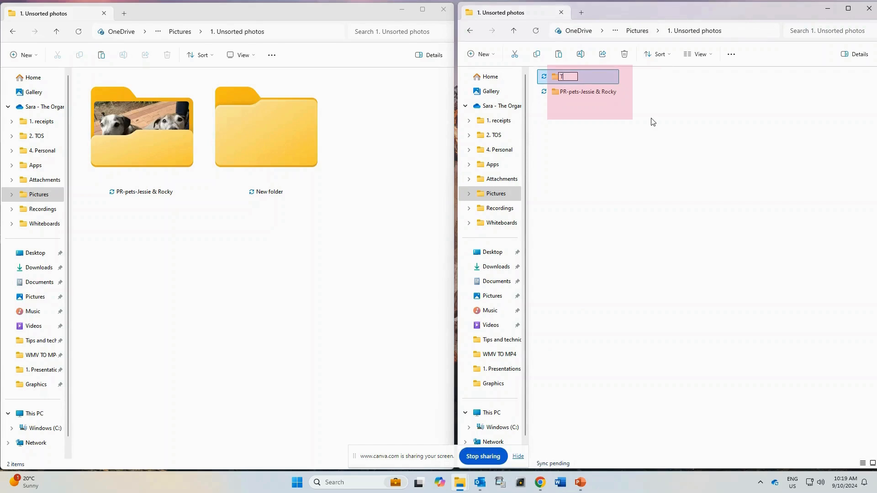
pyautogui.write('R-')
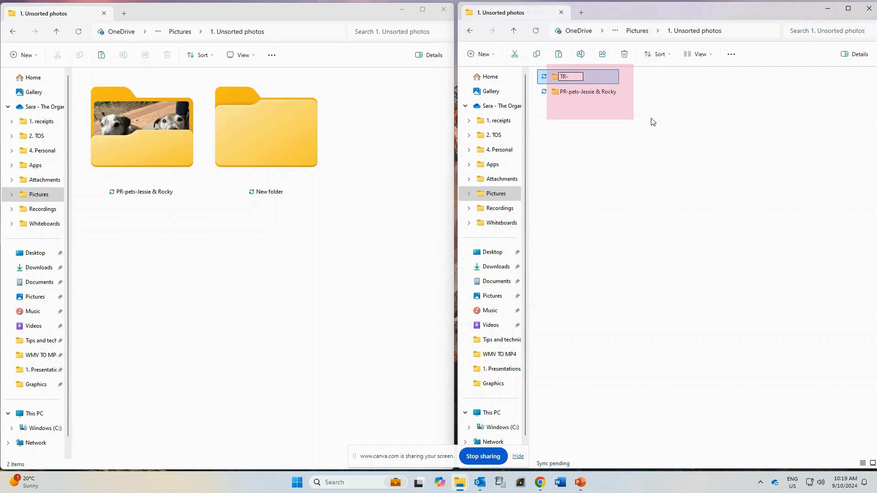
pyautogui.write('2018')
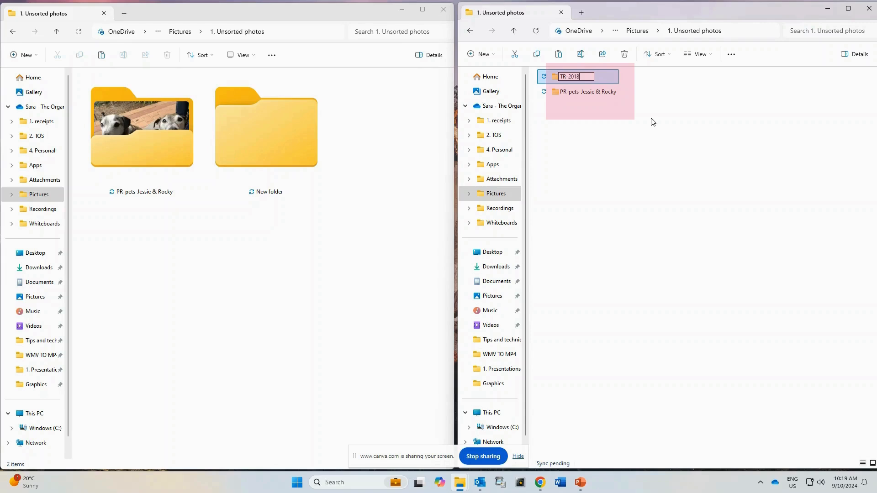
pyautogui.write(' 01')
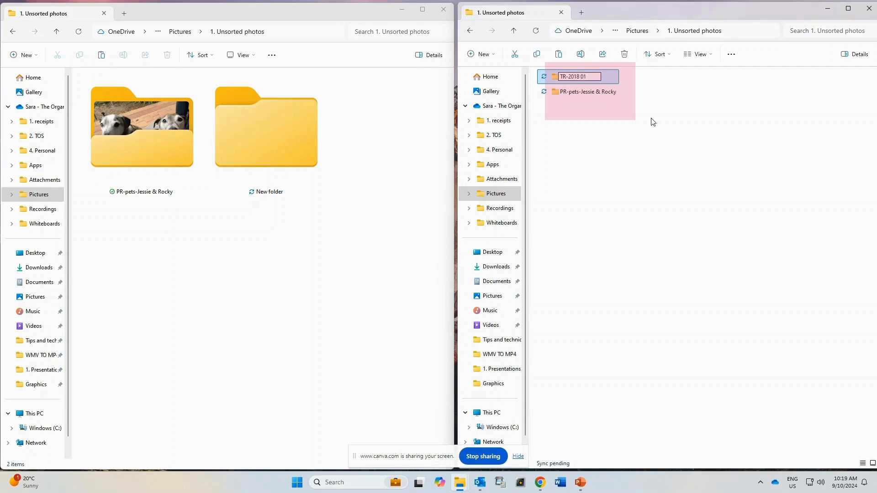
pyautogui.write('-')
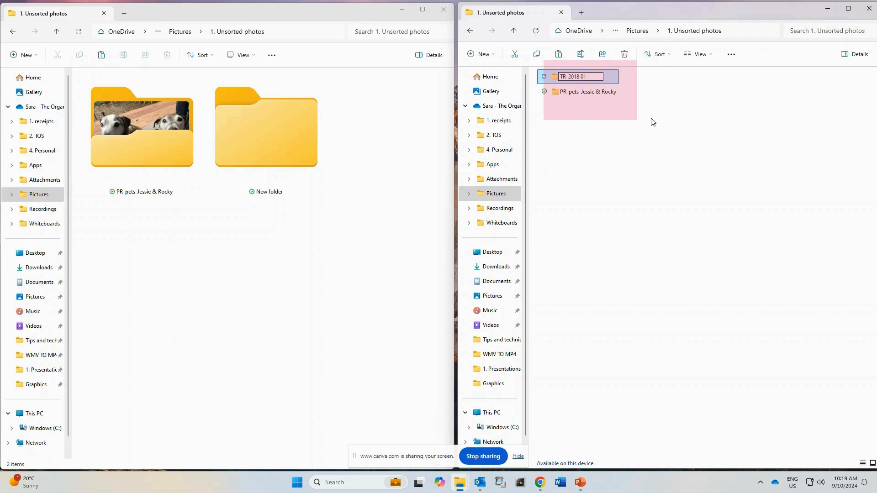
pyautogui.write('S')
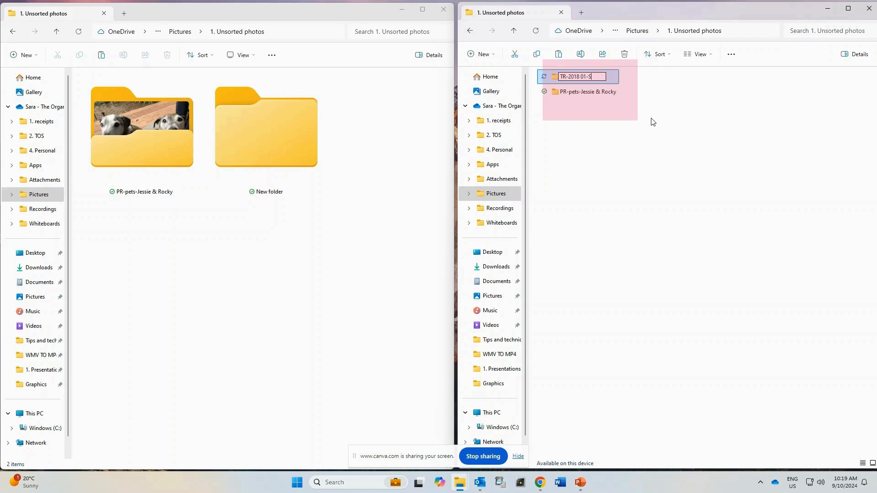
pyautogui.write('ydney')
pyautogui.press('Return')
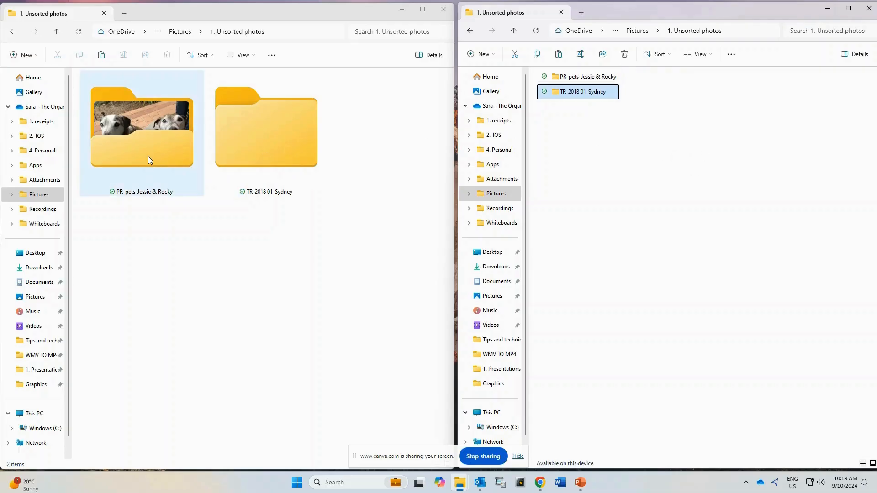
# Open the "PR-pets-Jessie & Rocky" folder, delete IMG_0564 and IMG_3536 in a maximised window, and restore the window to half the screen.
pyautogui.doubleClick(148, 156)
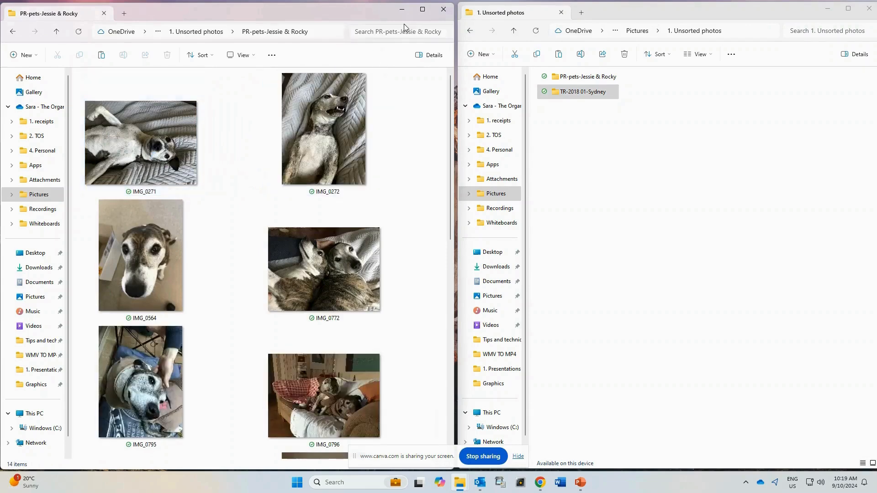
pyautogui.click(423, 10)
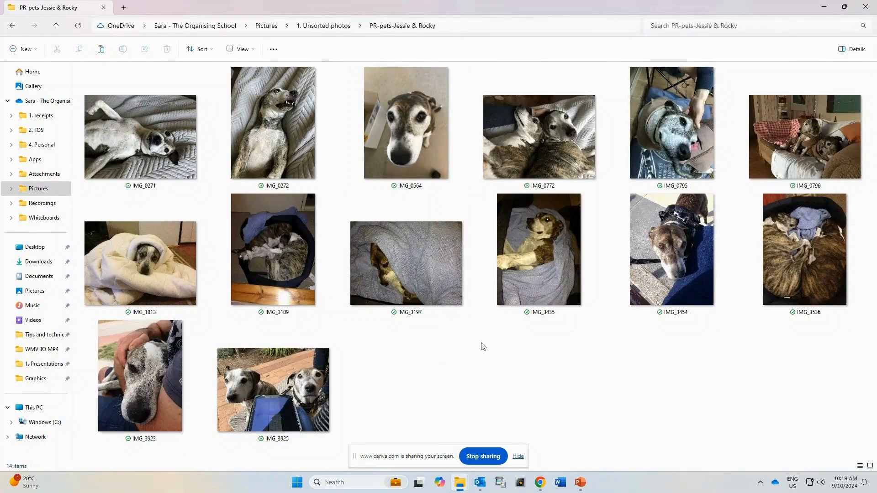
pyautogui.click(421, 150)
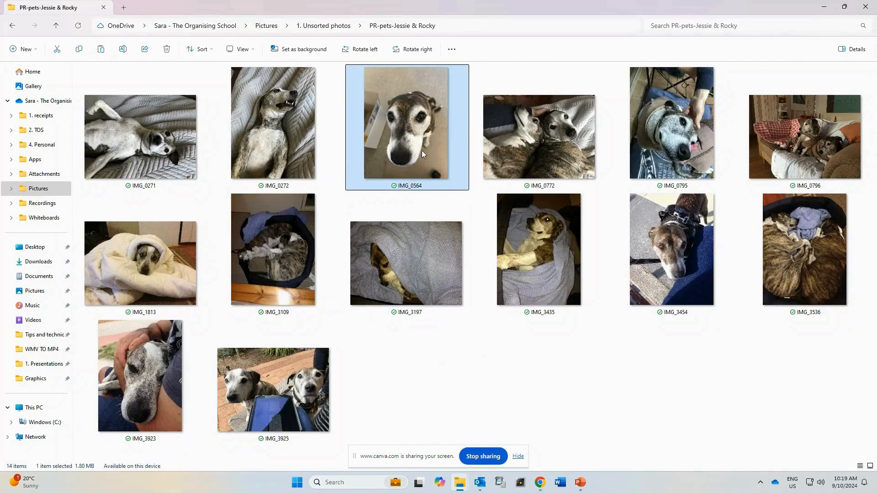
pyautogui.press('Delete')
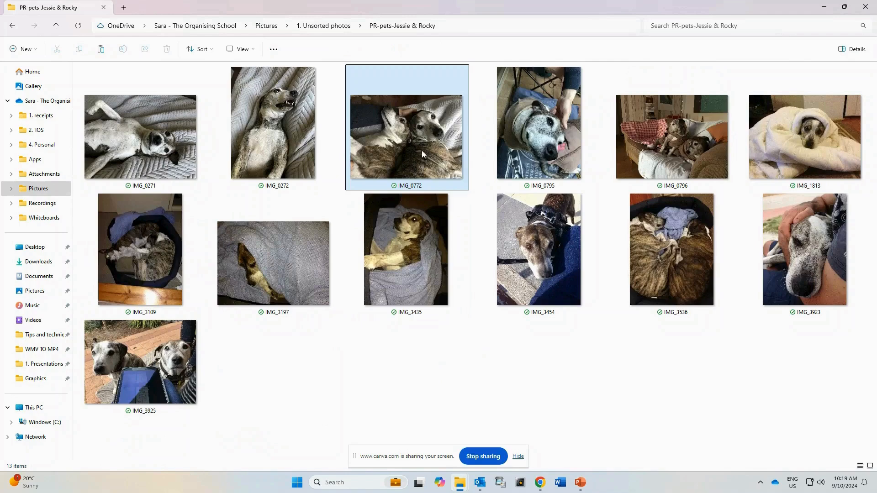
pyautogui.click(660, 282)
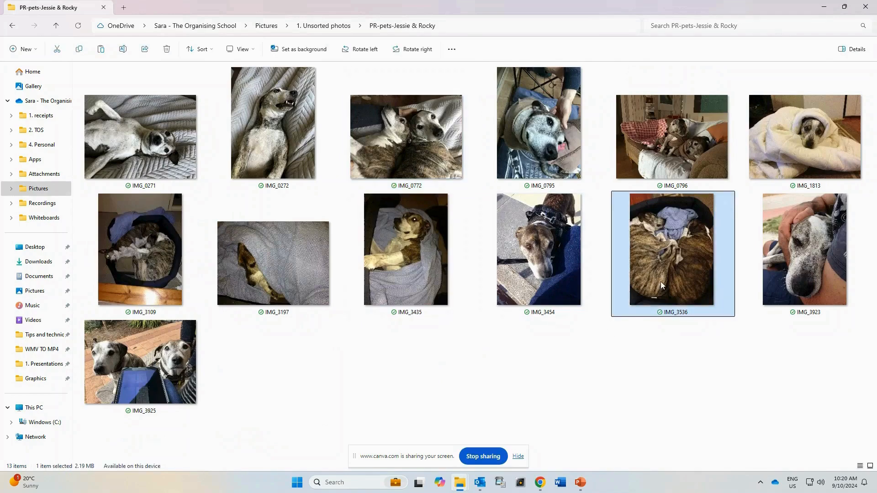
pyautogui.press('Delete')
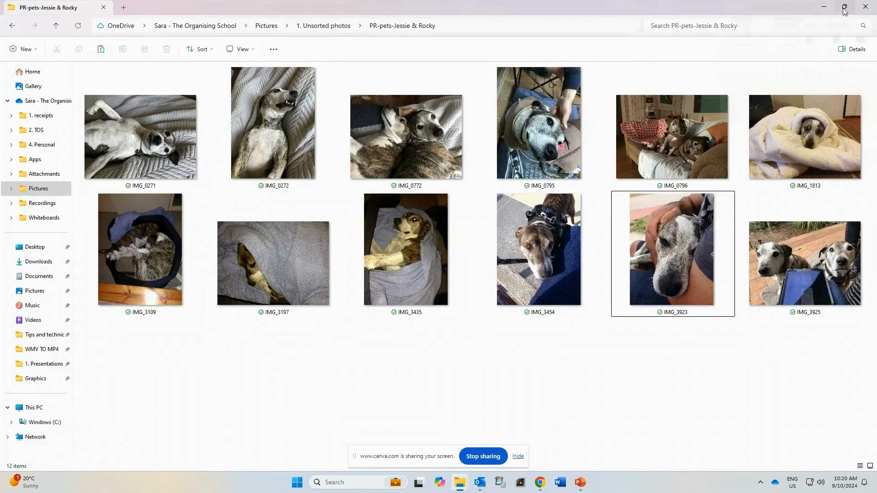
pyautogui.click(844, 8)
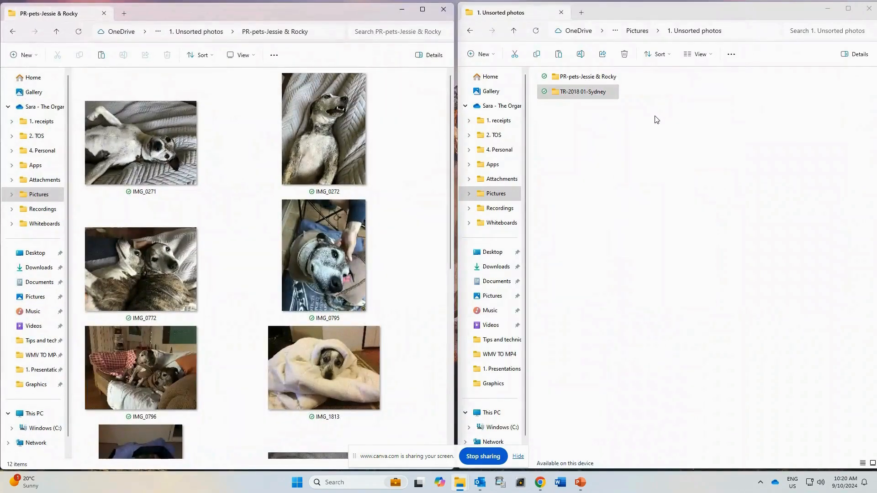
# Go to "2. Organised photos" in the list-view window and return the pet photos window to "1. Unsorted photos".
pyautogui.click(644, 33)
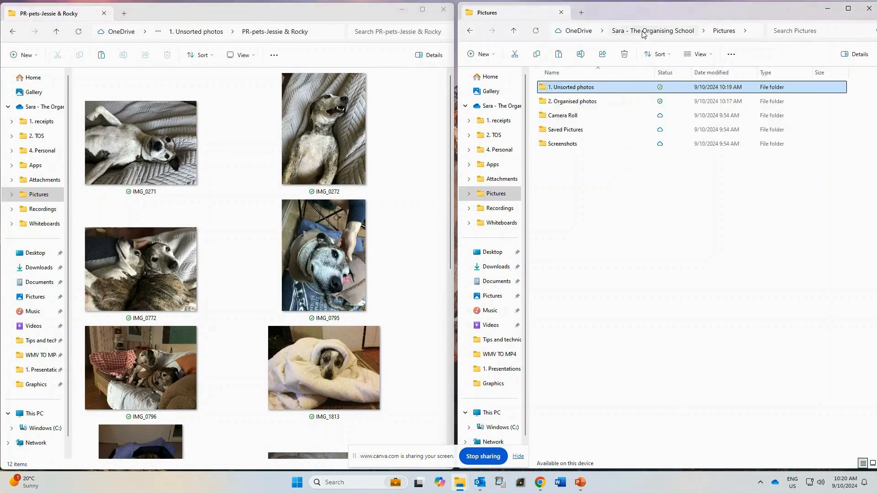
pyautogui.doubleClick(577, 103)
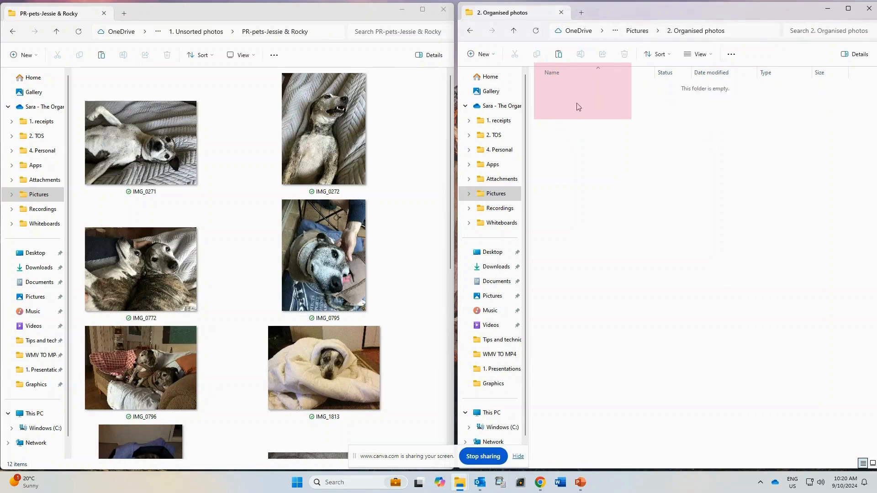
pyautogui.click(203, 33)
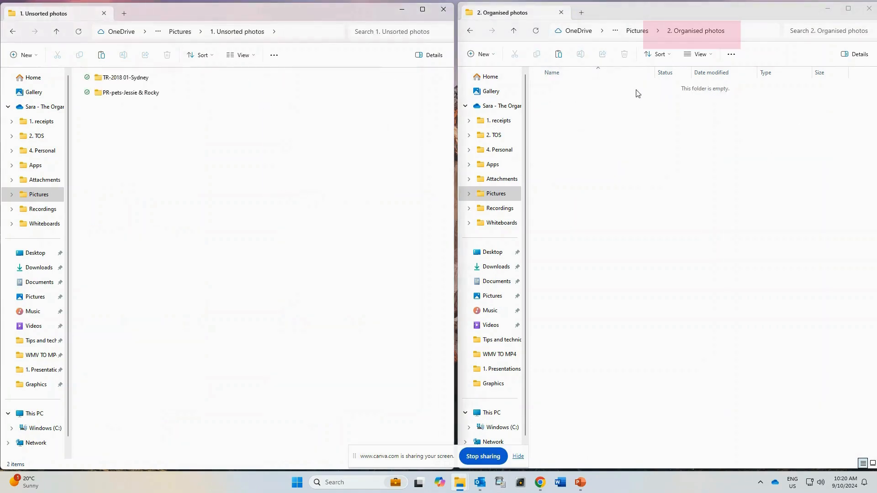
# Create two folders named "Perth" and "Trips" inside "2. Organised photos".
pyautogui.click(489, 54)
pyautogui.click(485, 73)
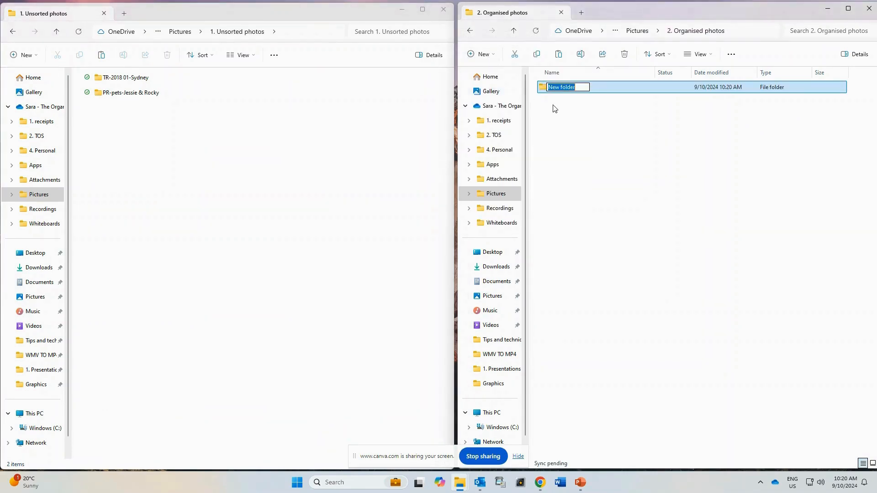
pyautogui.write('Perth')
pyautogui.press('Return')
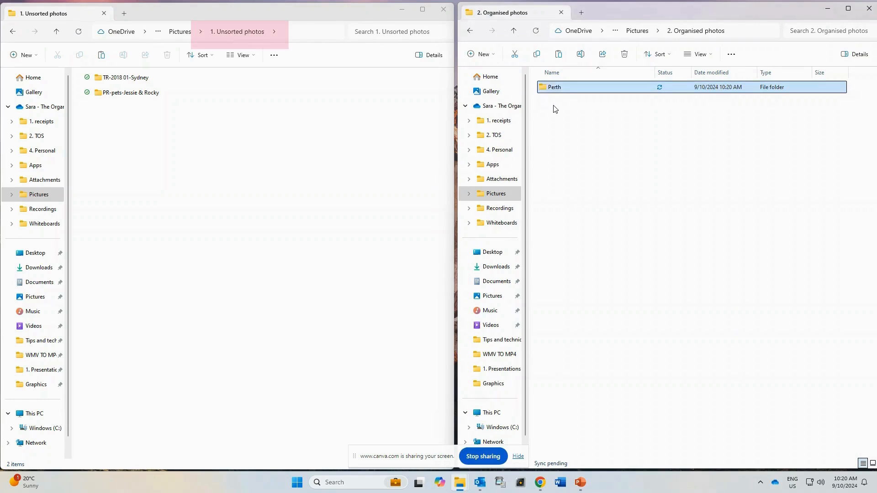
pyautogui.click(484, 58)
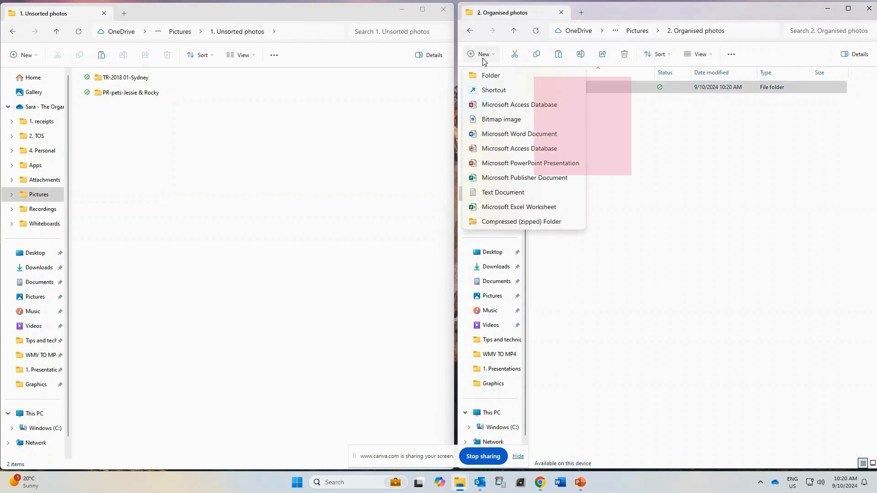
pyautogui.click(489, 77)
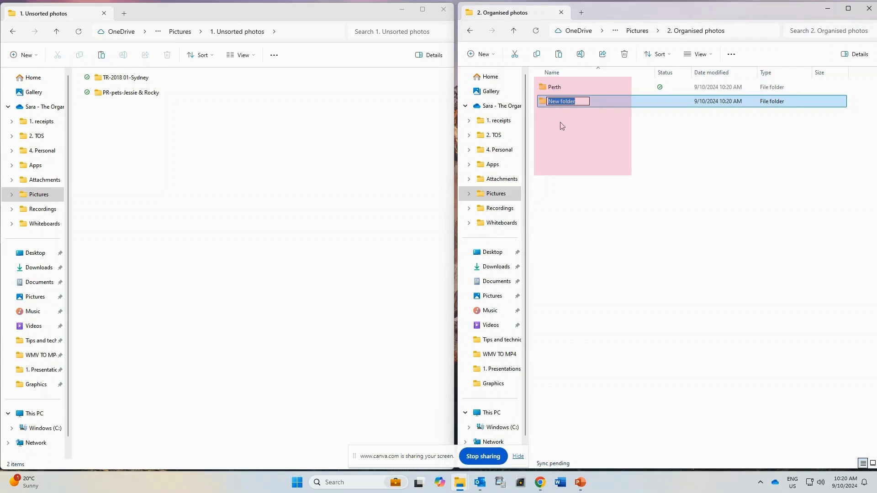
pyautogui.write('Trips')
pyautogui.press('Return')
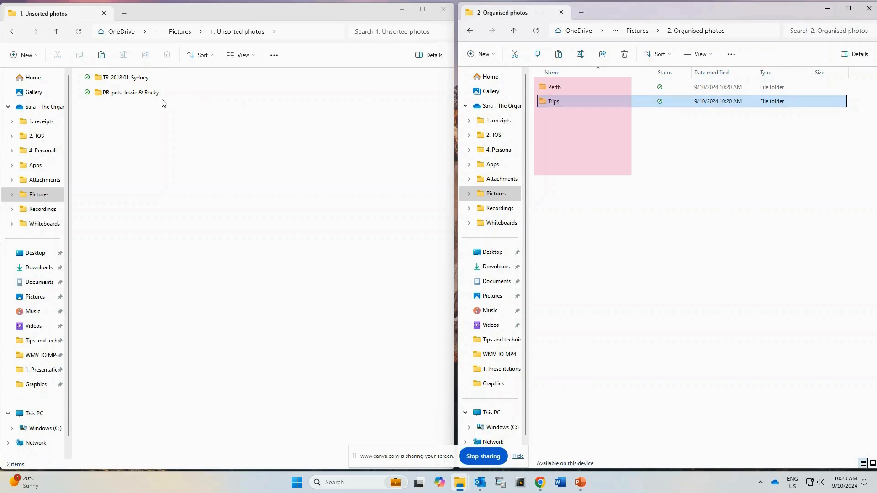
# Move the "PR-pets-Jessie & Rocky" folder into "Perth" and the "TR-2018 01-Sydney" folder into "Trips".
pyautogui.moveTo(150, 97); pyautogui.dragTo(550, 85)
pyautogui.moveTo(123, 82); pyautogui.dragTo(626, 104)
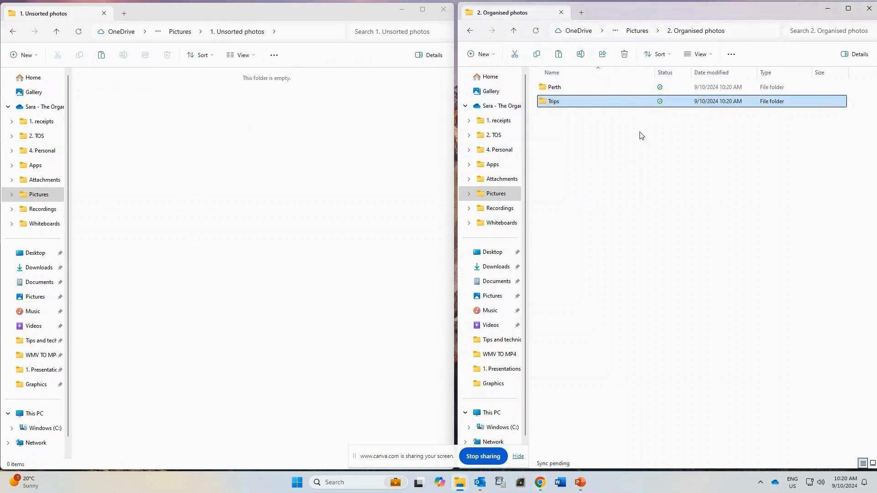